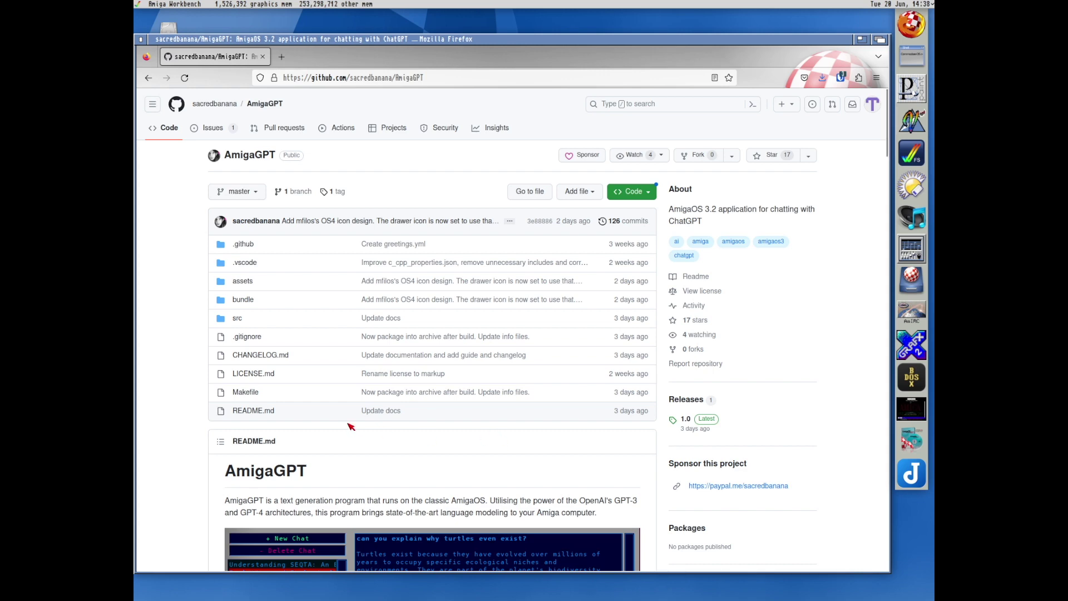
pyautogui.scroll(-3, 350, 426)
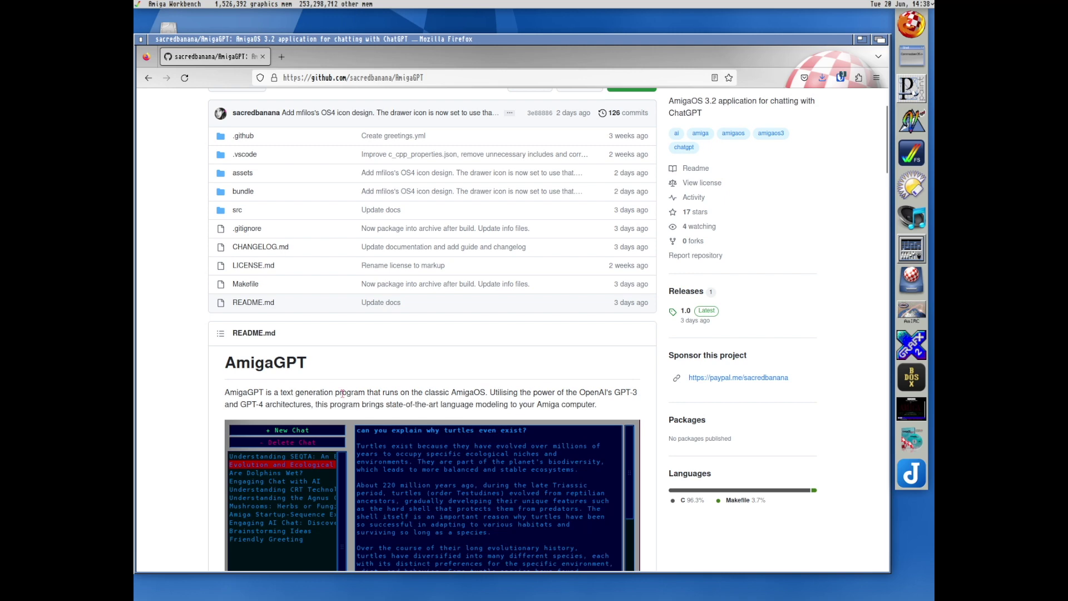
pyautogui.scroll(-8, 363, 395)
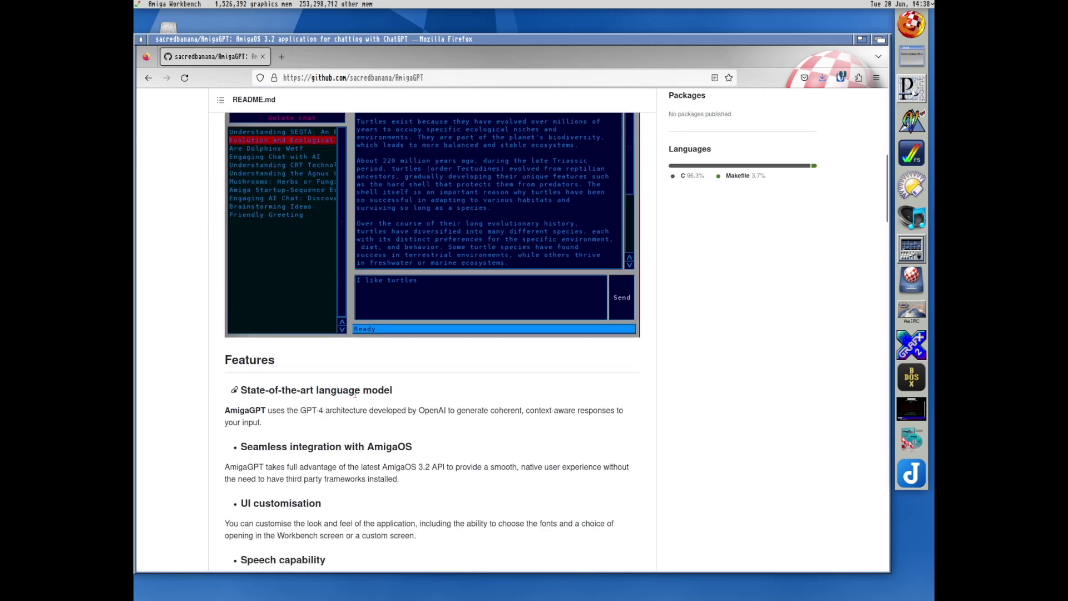
pyautogui.scroll(-5, 334, 389)
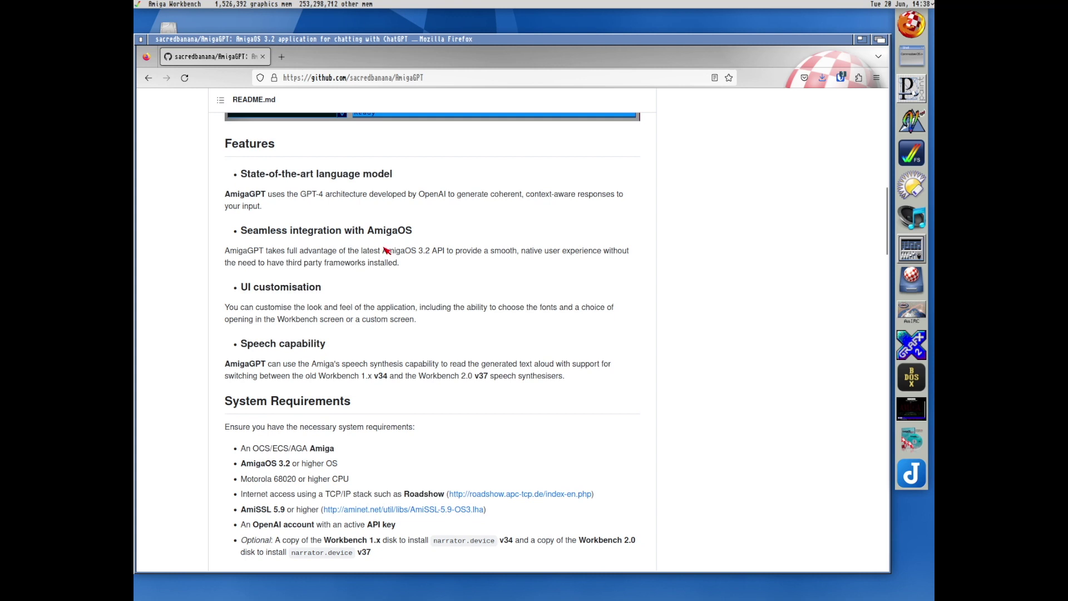
pyautogui.moveTo(391, 250); pyautogui.dragTo(427, 249)
pyautogui.scroll(-3, 355, 362)
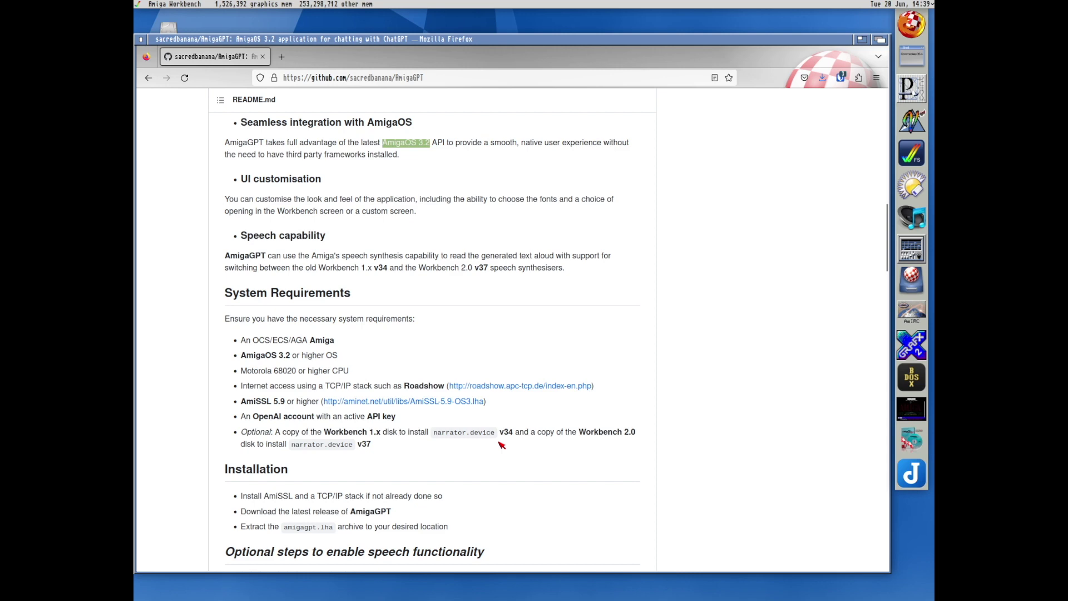
pyautogui.scroll(-3, 387, 474)
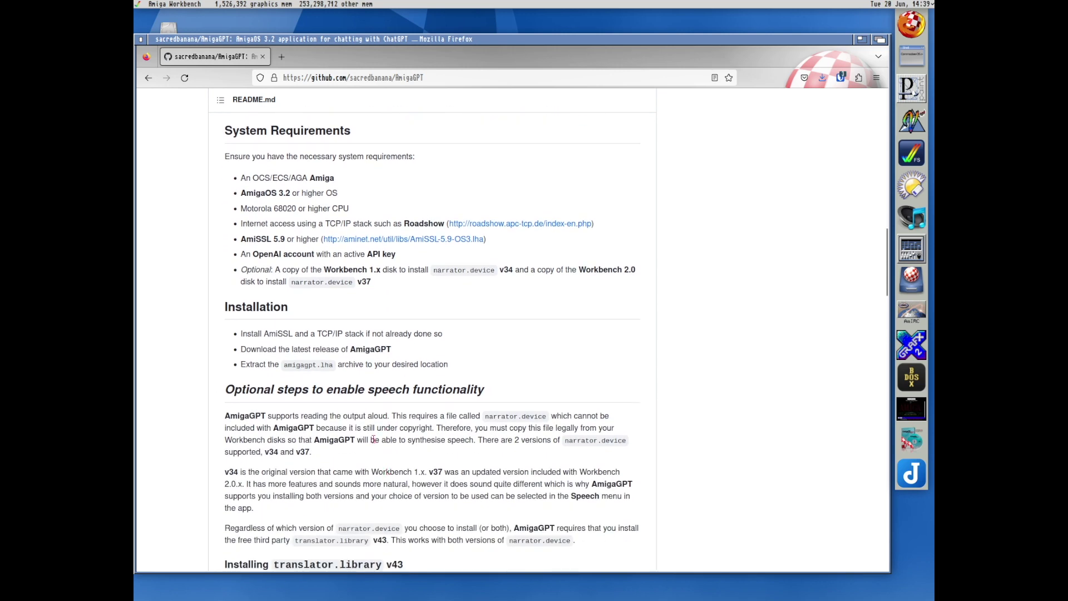
pyautogui.scroll(15, 373, 439)
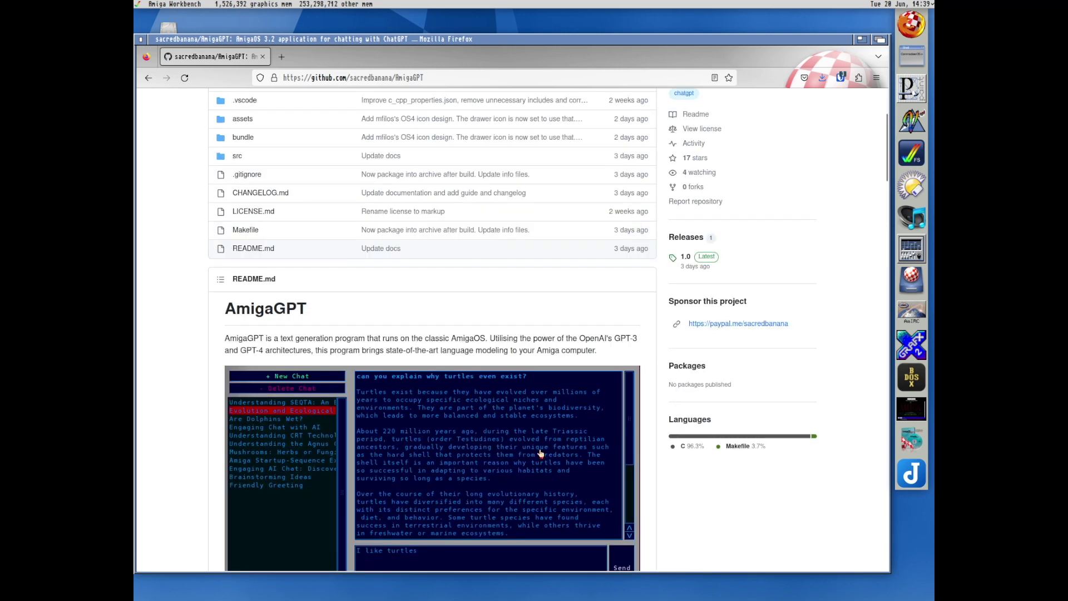
# Save AmigaGPT.lha from release 1.0 into FLASHCARD, then return to the repository page
pyautogui.click(705, 259)
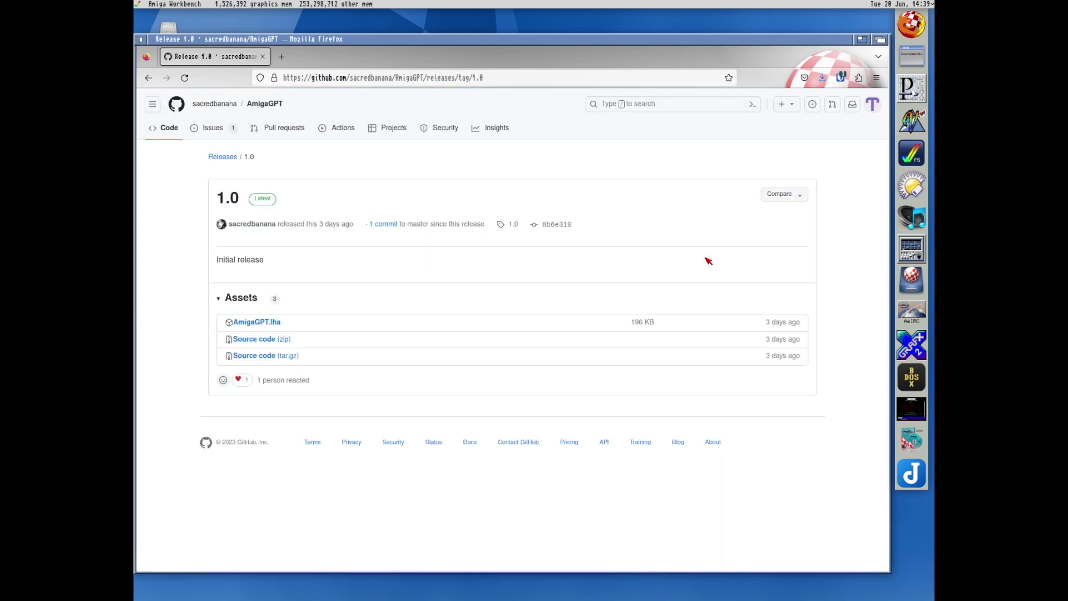
pyautogui.rightClick(261, 325)
pyautogui.click(329, 379)
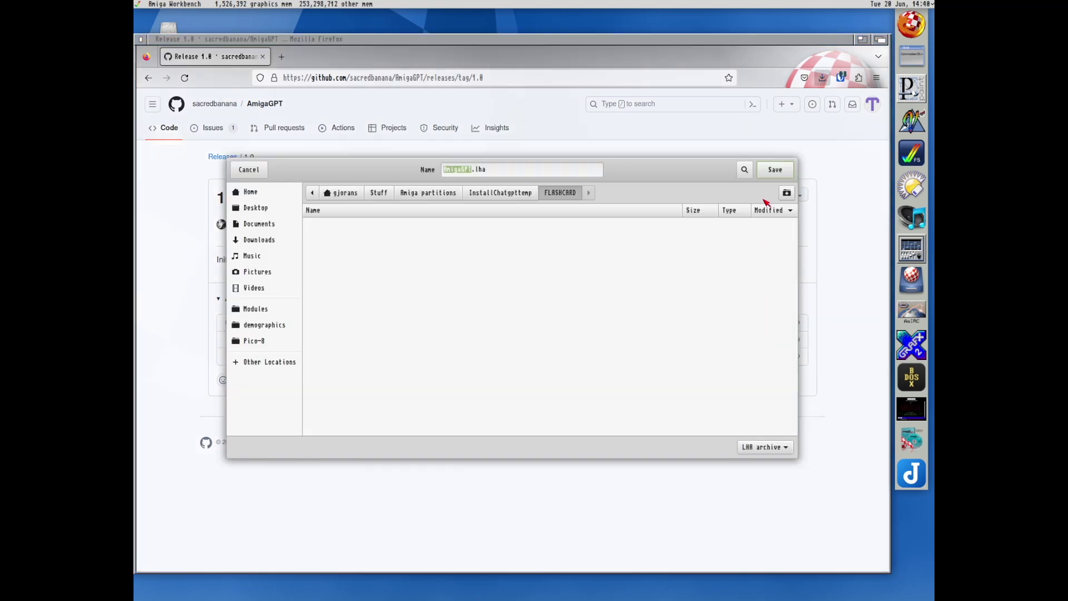
pyautogui.click(776, 170)
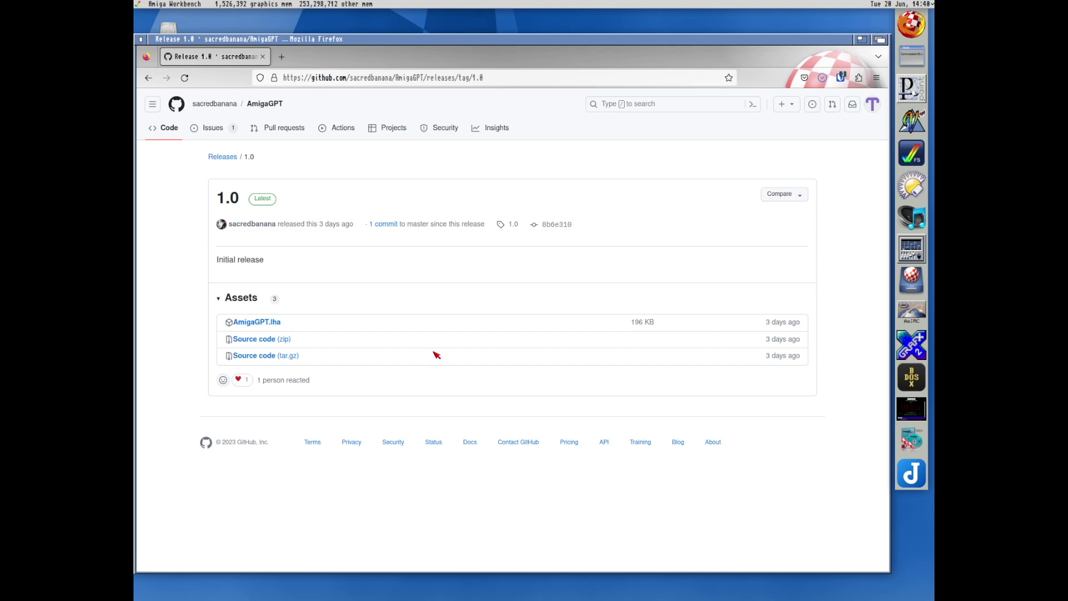
pyautogui.click(150, 79)
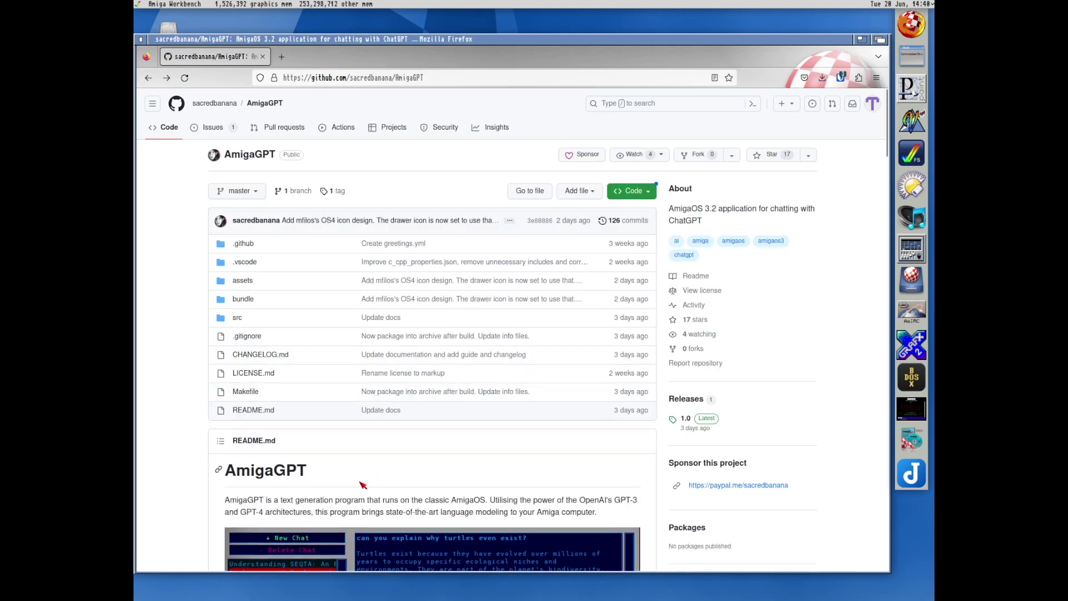
# Save the AmiSSL-5.9-OS3.lha archive linked in the README's requirements
pyautogui.scroll(-4, 360, 482)
pyautogui.scroll(-10, 360, 482)
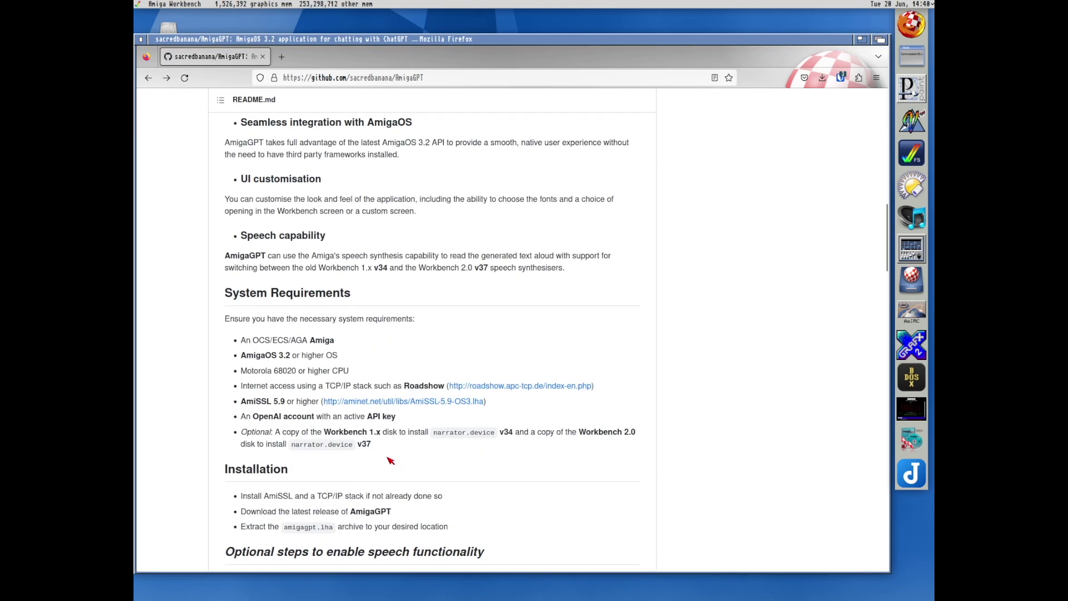
pyautogui.scroll(-4, 327, 372)
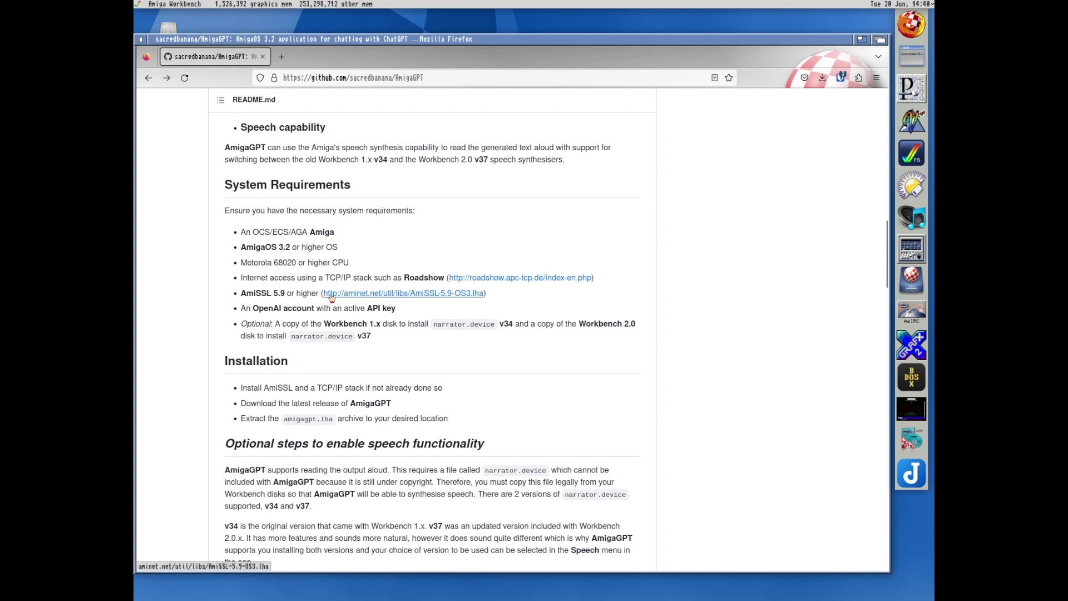
pyautogui.rightClick(446, 297)
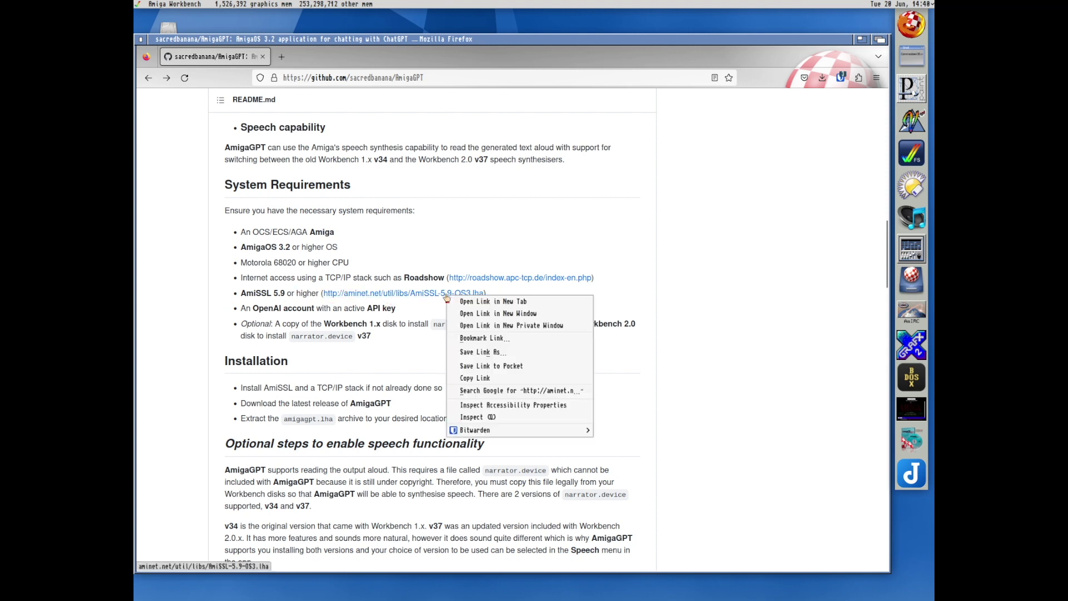
pyautogui.click(503, 355)
pyautogui.click(782, 170)
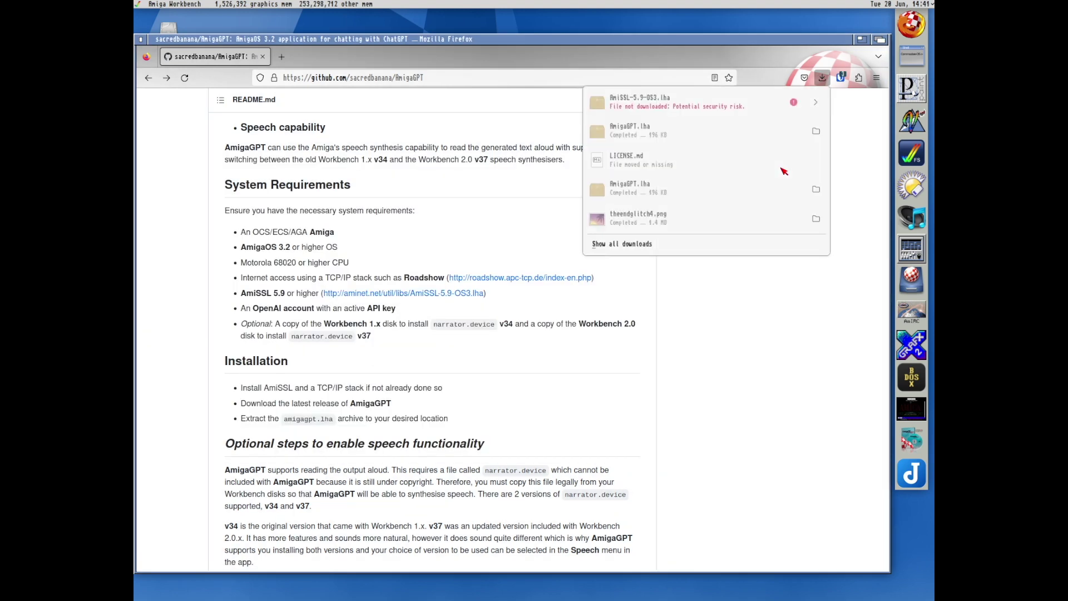
# Allow the blocked AmiSSL-5.9-OS3.lha download past Firefox's security warning
pyautogui.click(804, 104)
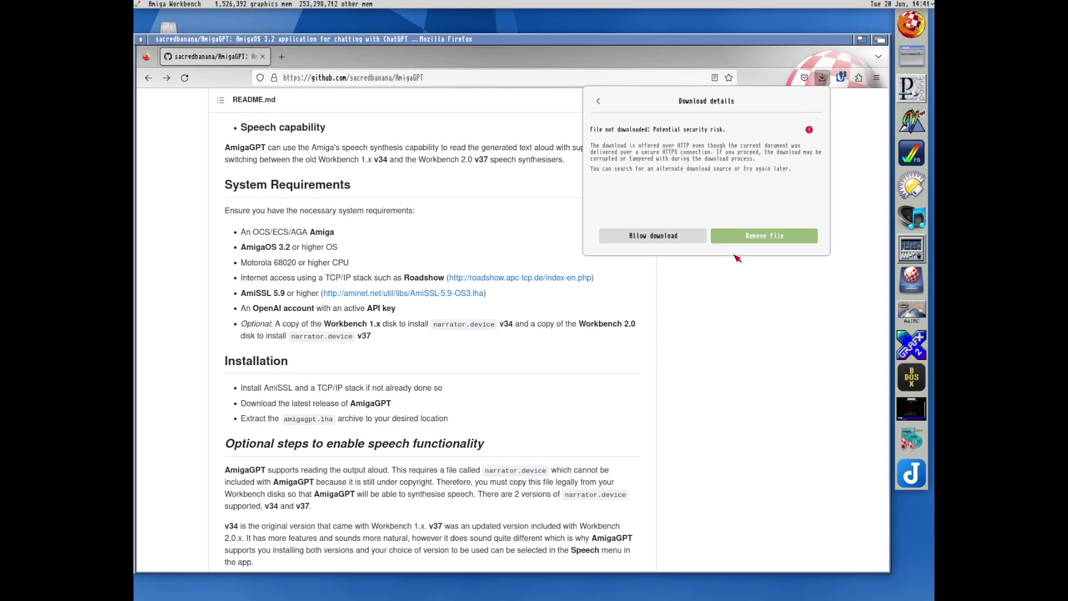
pyautogui.click(641, 241)
pyautogui.scroll(-7, 470, 323)
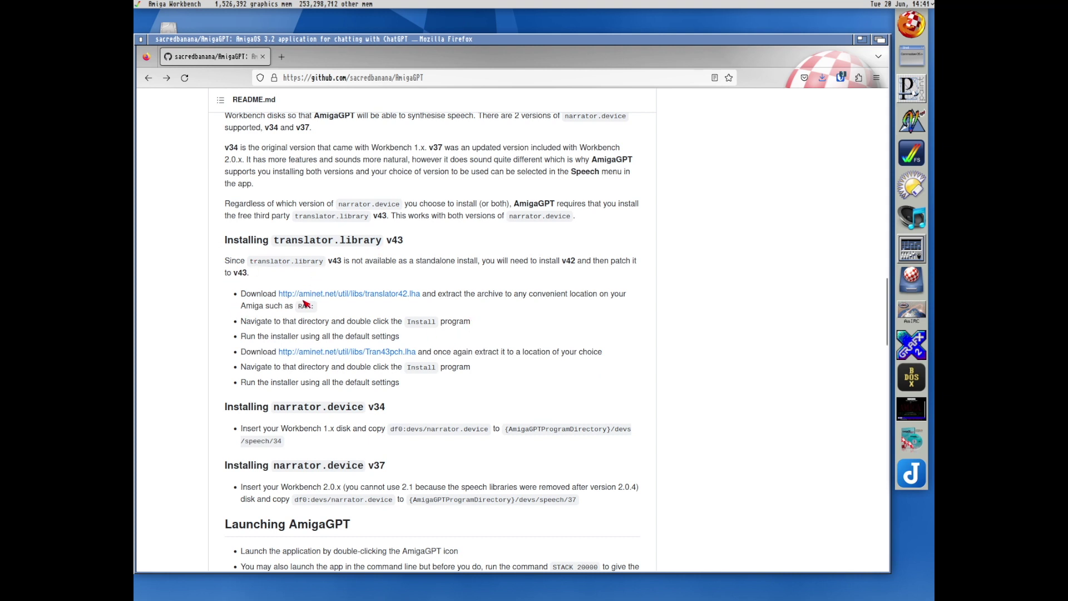
# Save the translator42.lha archive and allow its blocked download
pyautogui.rightClick(401, 299)
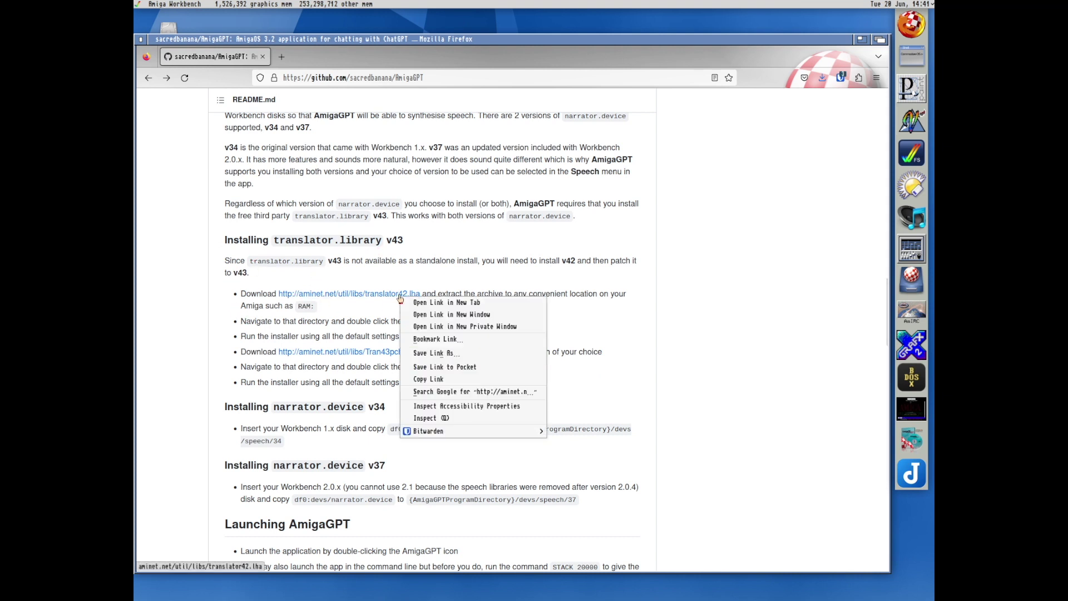
pyautogui.click(433, 359)
pyautogui.click(782, 171)
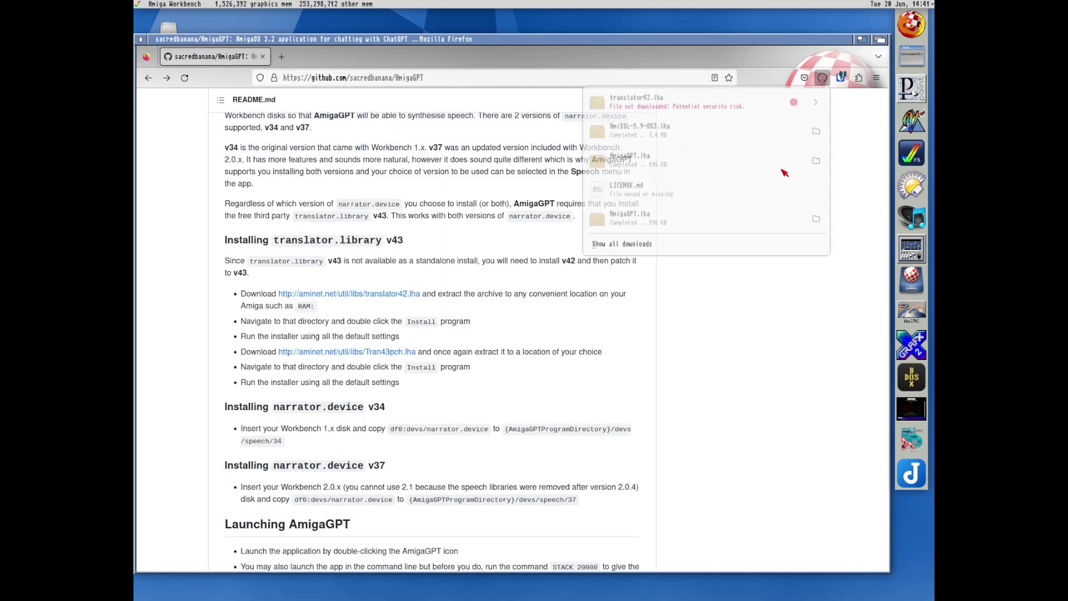
pyautogui.click(794, 104)
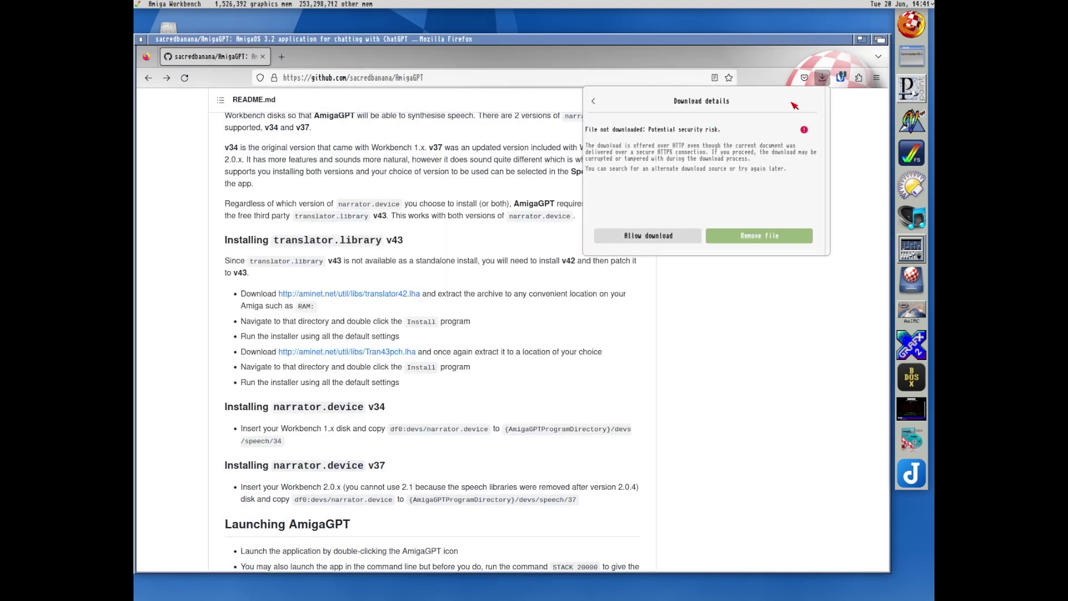
pyautogui.click(661, 236)
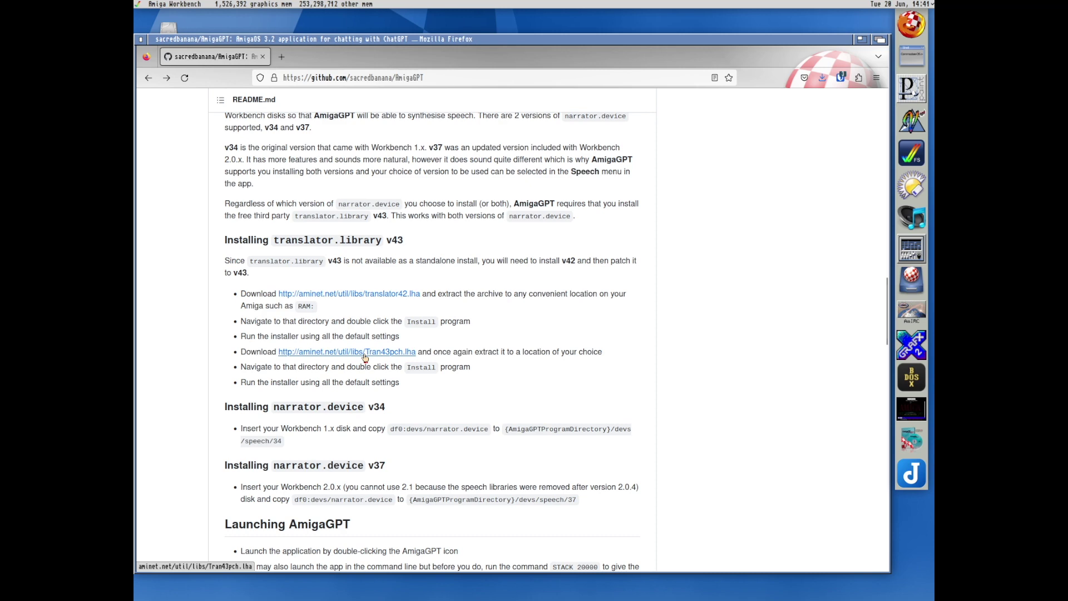
# Save the Tran43pch.lha archive and allow its blocked download
pyautogui.rightClick(365, 357)
pyautogui.click(401, 412)
pyautogui.click(775, 170)
pyautogui.click(796, 104)
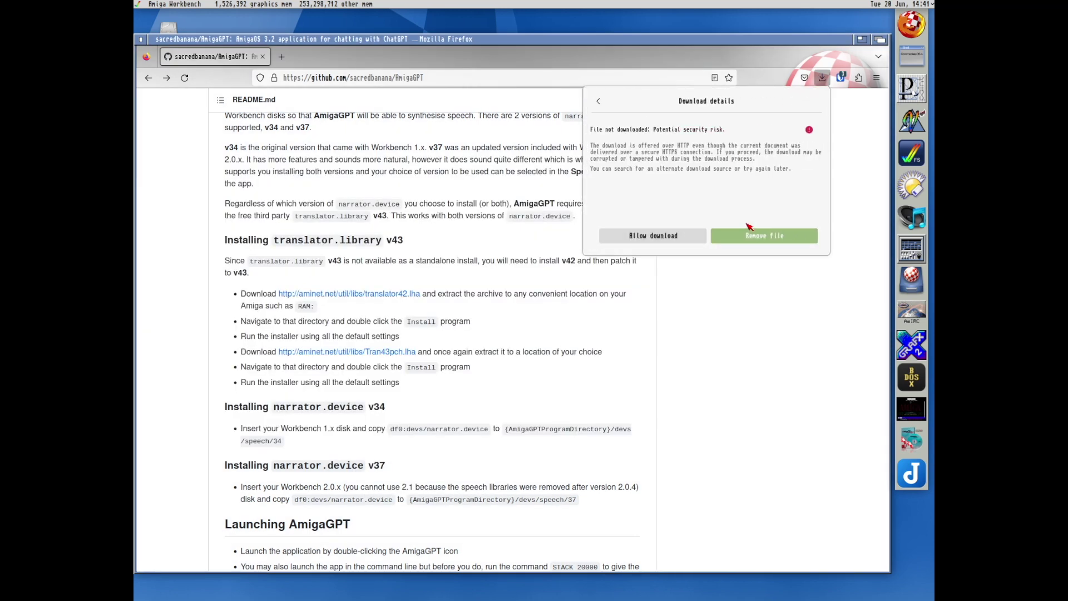
pyautogui.click(670, 237)
pyautogui.scroll(-5, 529, 372)
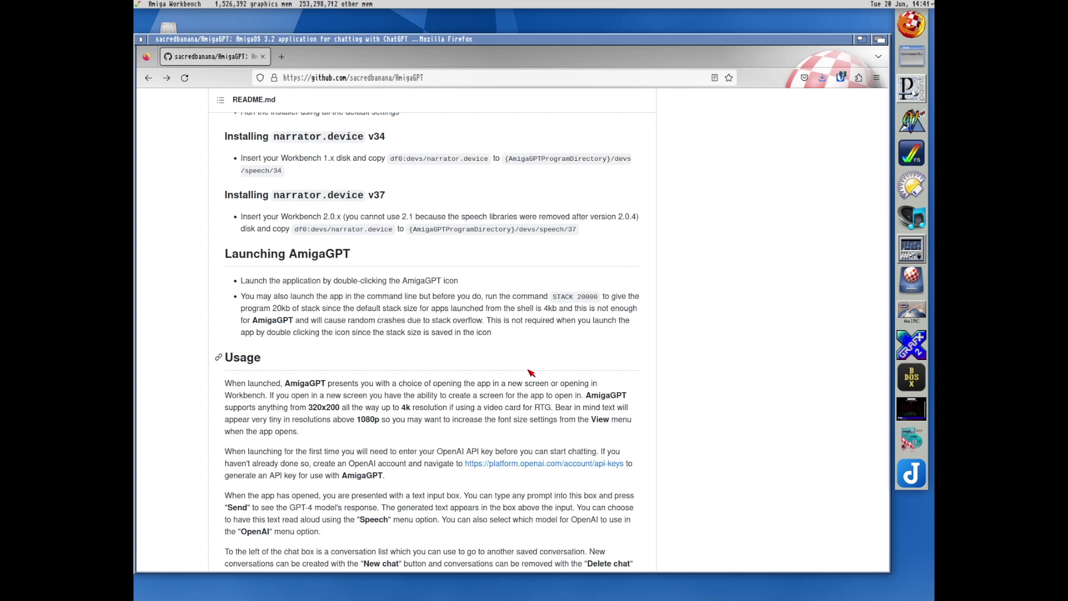
# Read the README's Usage section, highlighting the start of its paragraph
pyautogui.scroll(-1, 529, 372)
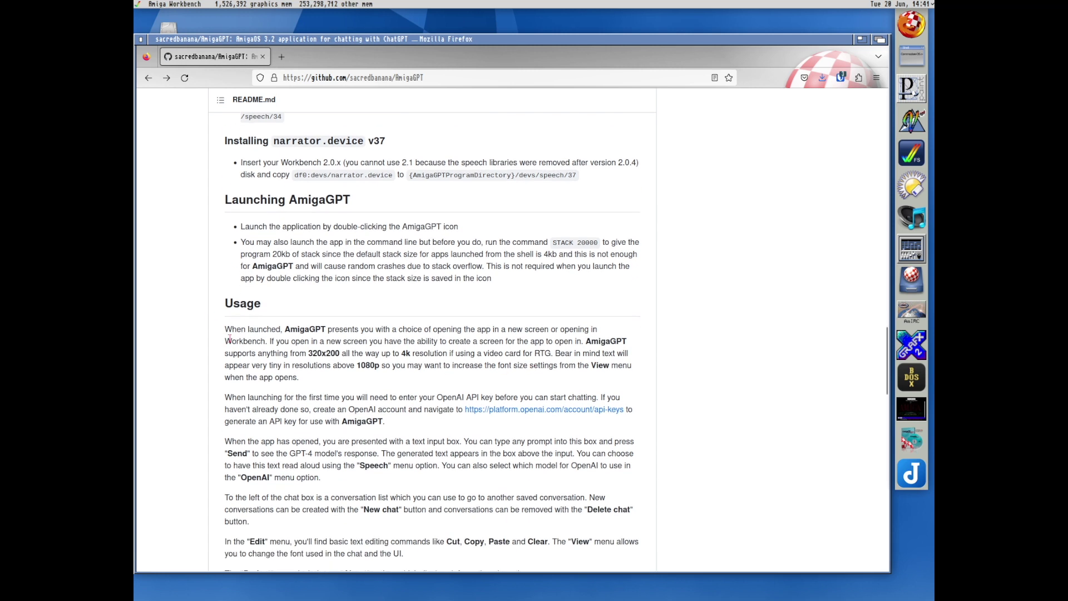
pyautogui.moveTo(225, 329); pyautogui.dragTo(336, 362)
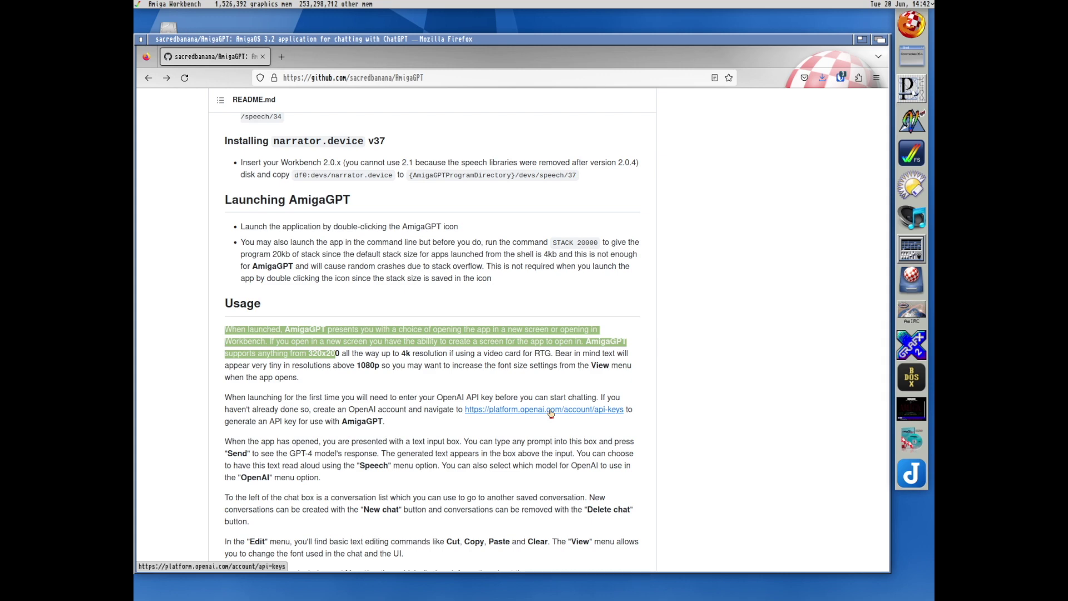
pyautogui.scroll(5, 551, 413)
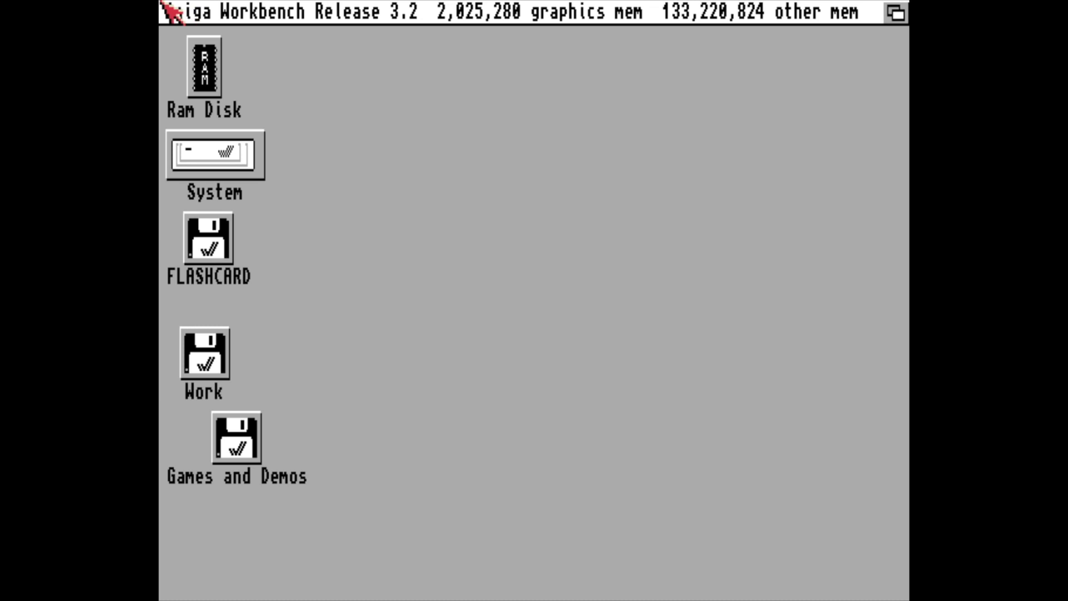
# Open the FLASHCARD drawer, show all files, and scroll right to view them
pyautogui.rightClick(208, 6)
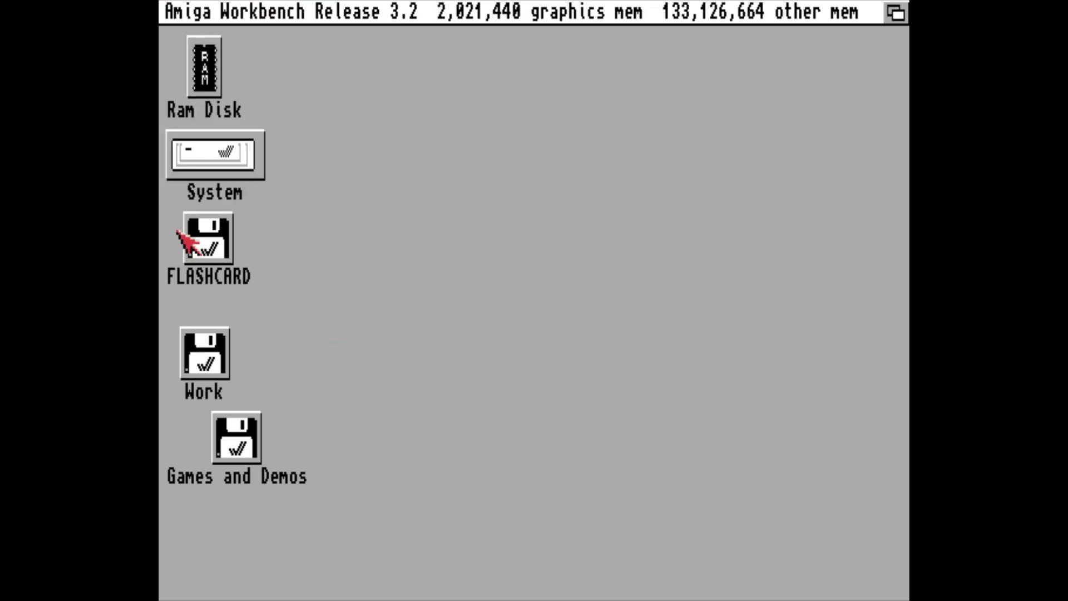
pyautogui.doubleClick(222, 231)
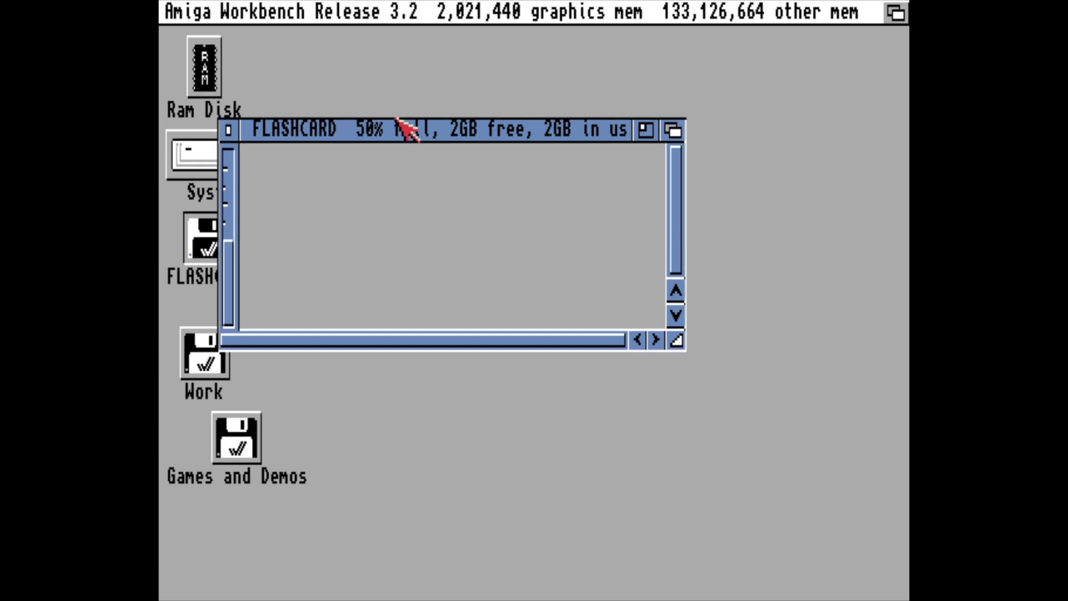
pyautogui.rightClick(312, 9)
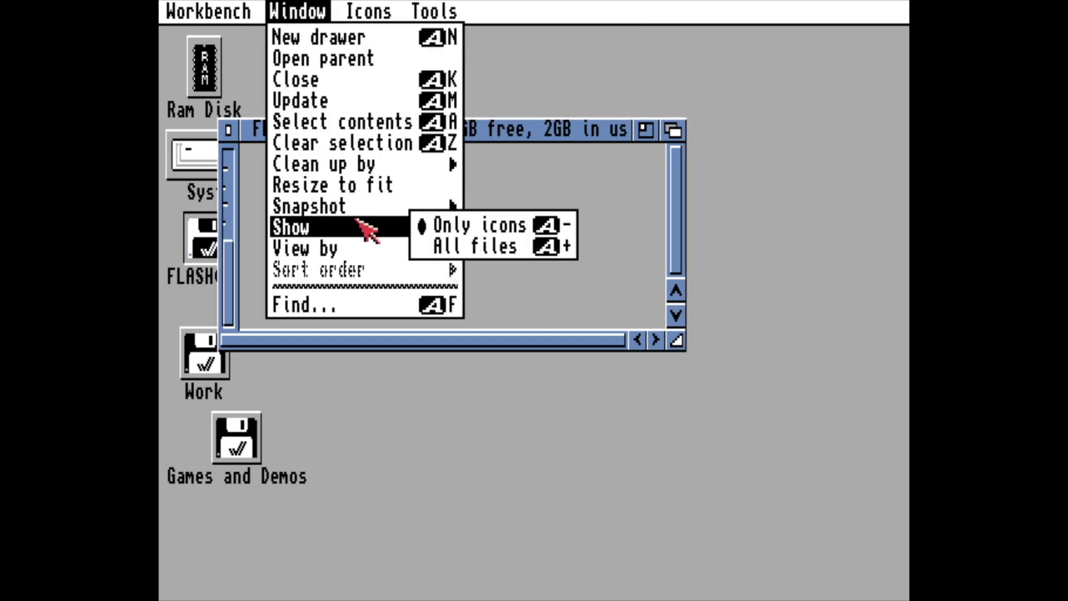
pyautogui.rightClick(445, 244)
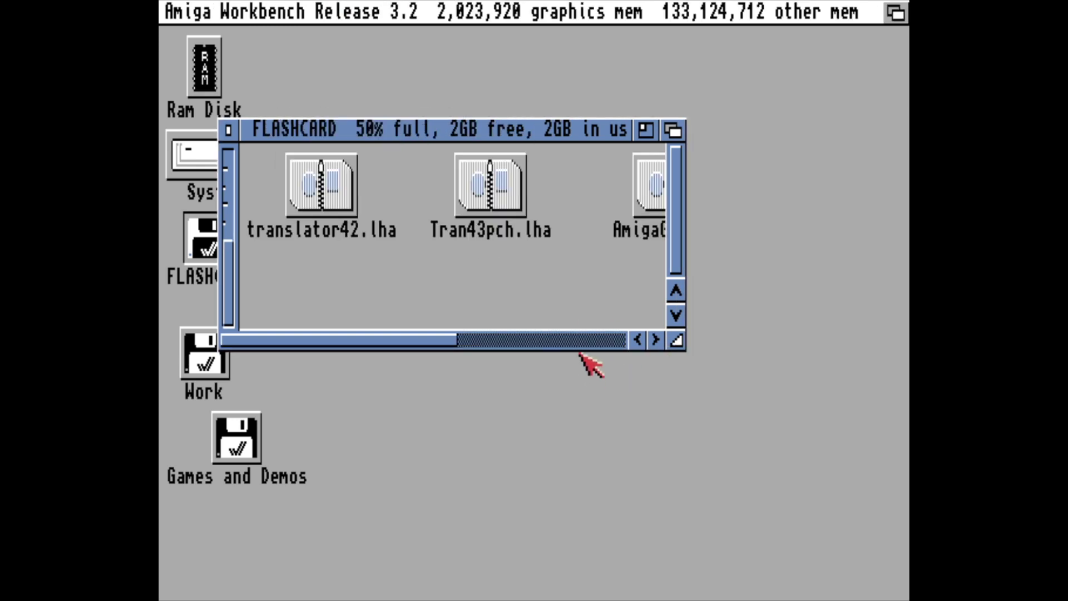
pyautogui.click(591, 339)
pyautogui.moveTo(609, 339); pyautogui.dragTo(722, 361)
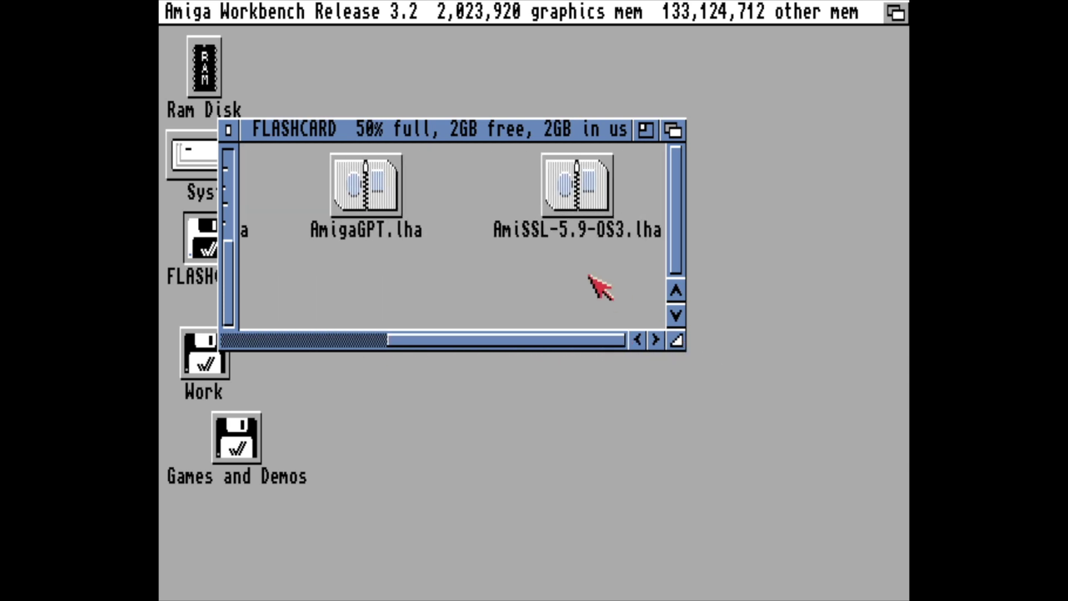
pyautogui.rightClick(214, 12)
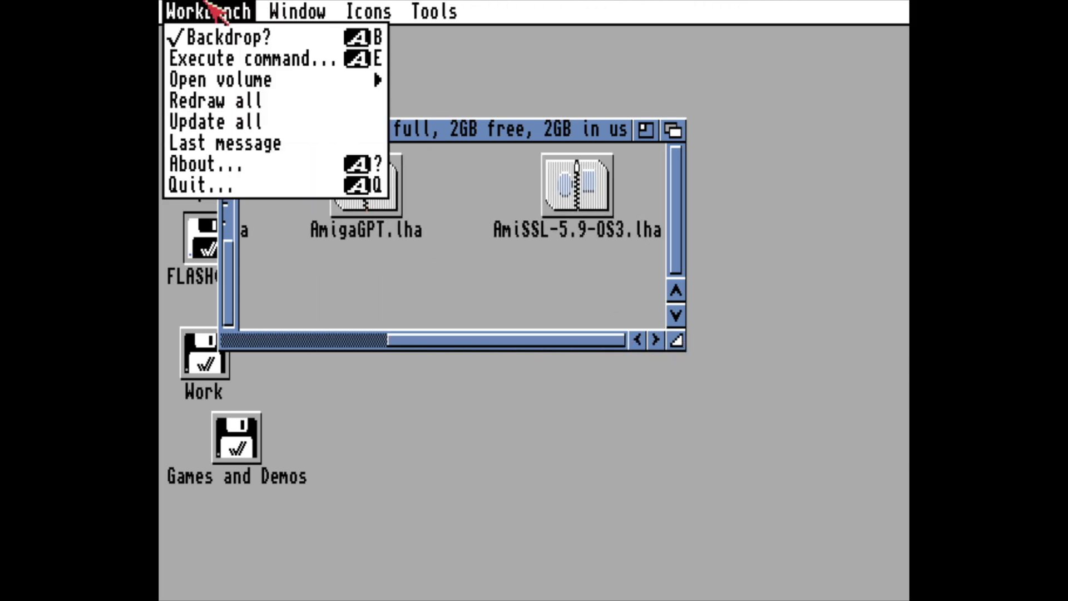
# Open an AmigaShell with newcli and list the FLASHCARD files with dir
pyautogui.rightClick(250, 66)
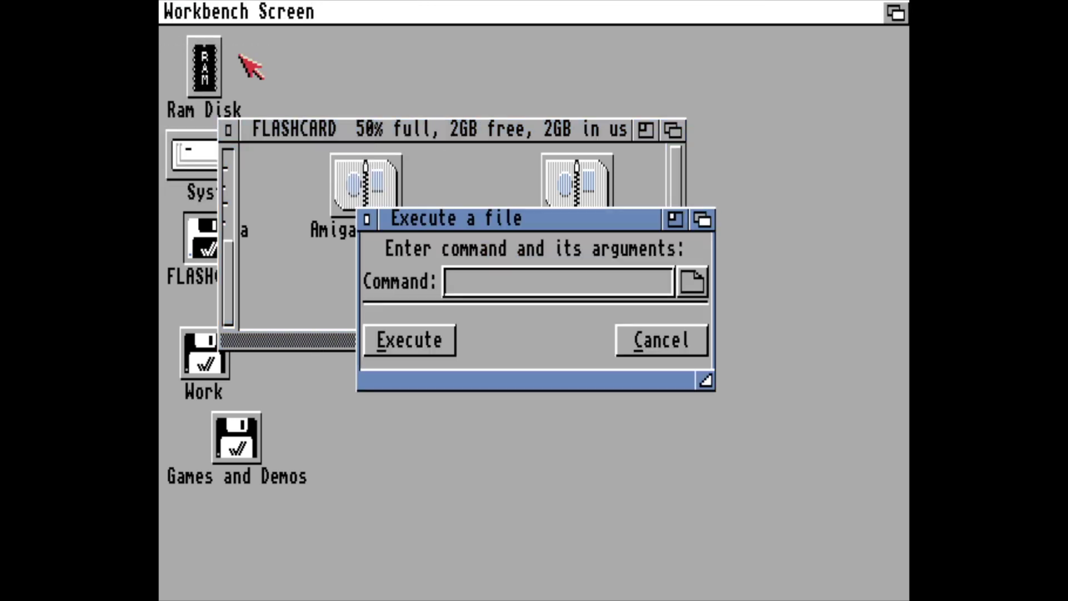
pyautogui.write('newcli')
pyautogui.press('Return')
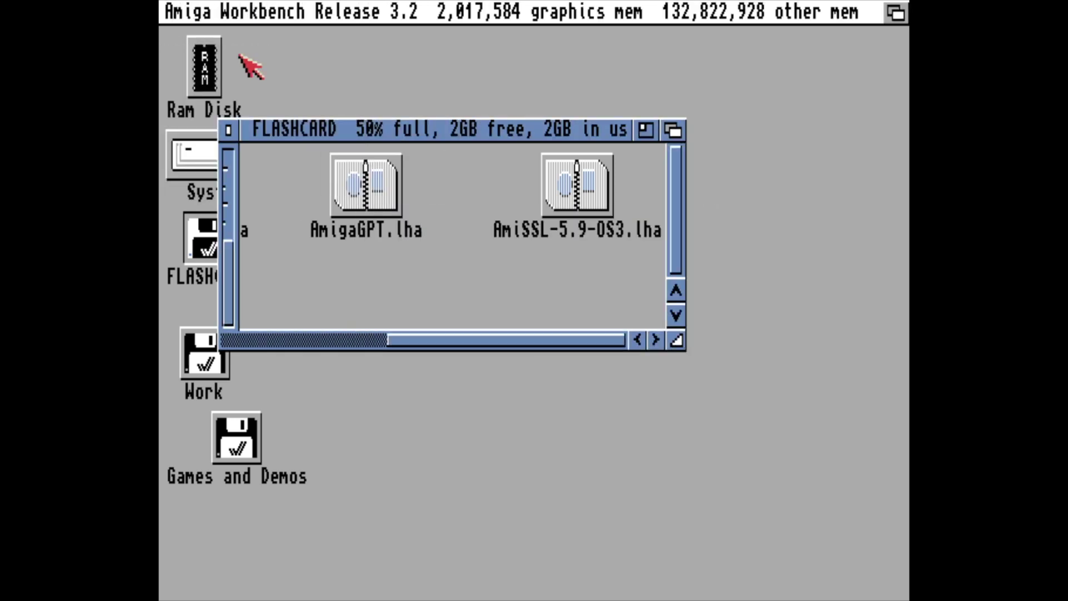
pyautogui.write('dir')
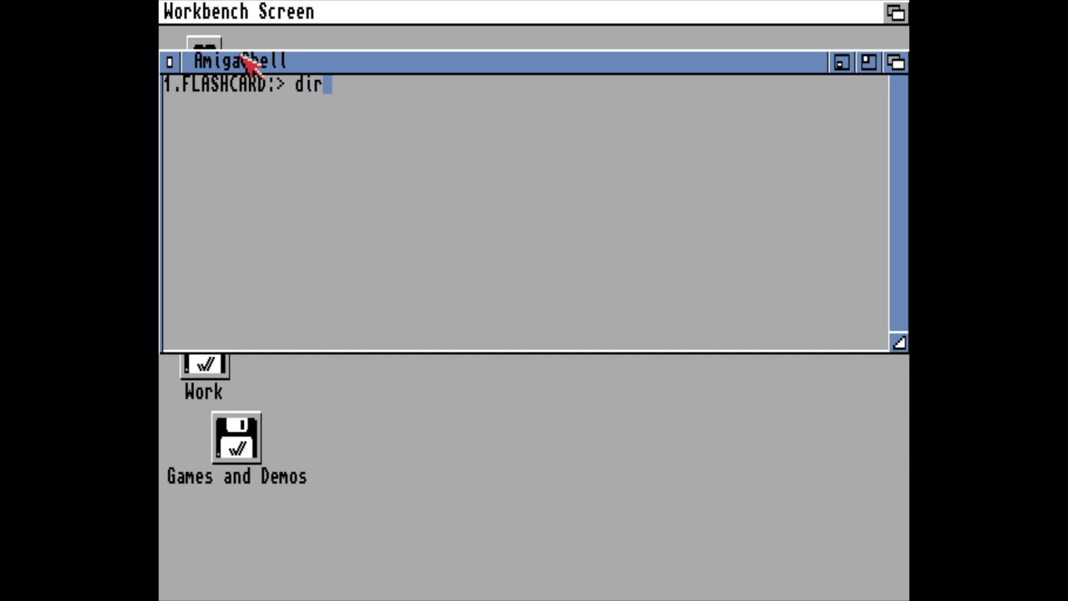
pyautogui.press('Return')
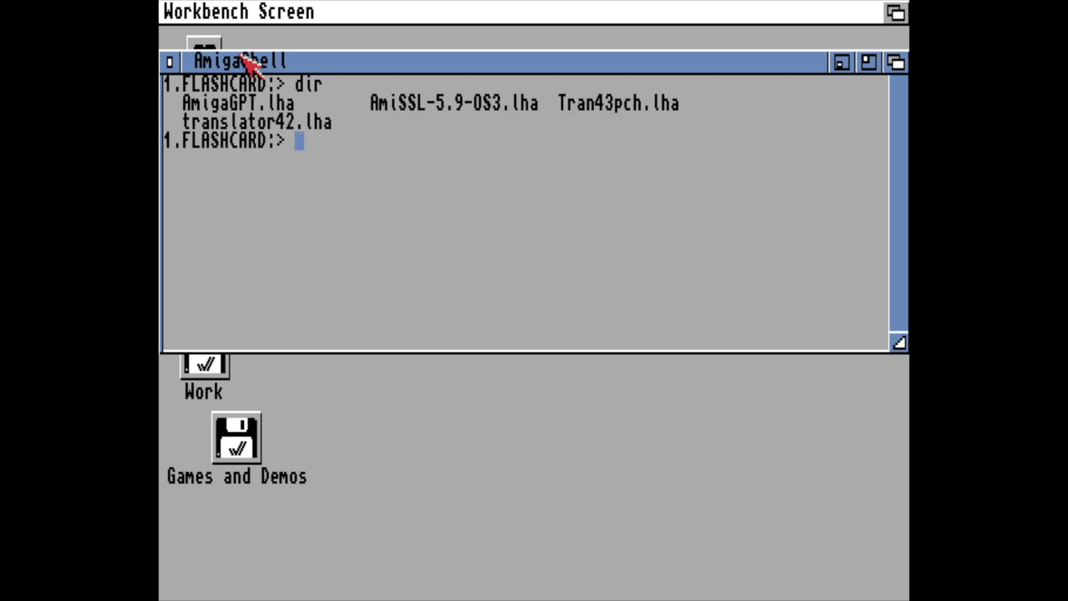
# Extract AmiSSL-5.9-OS3.lha with lha x
pyautogui.write('lha x ')
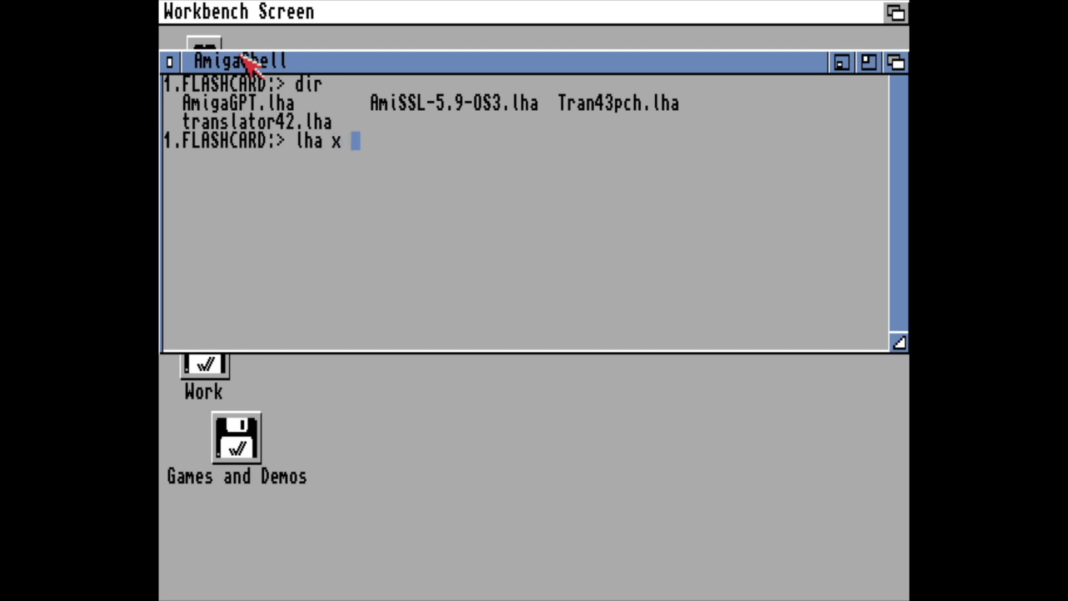
pyautogui.write('Ami')
pyautogui.write('S')
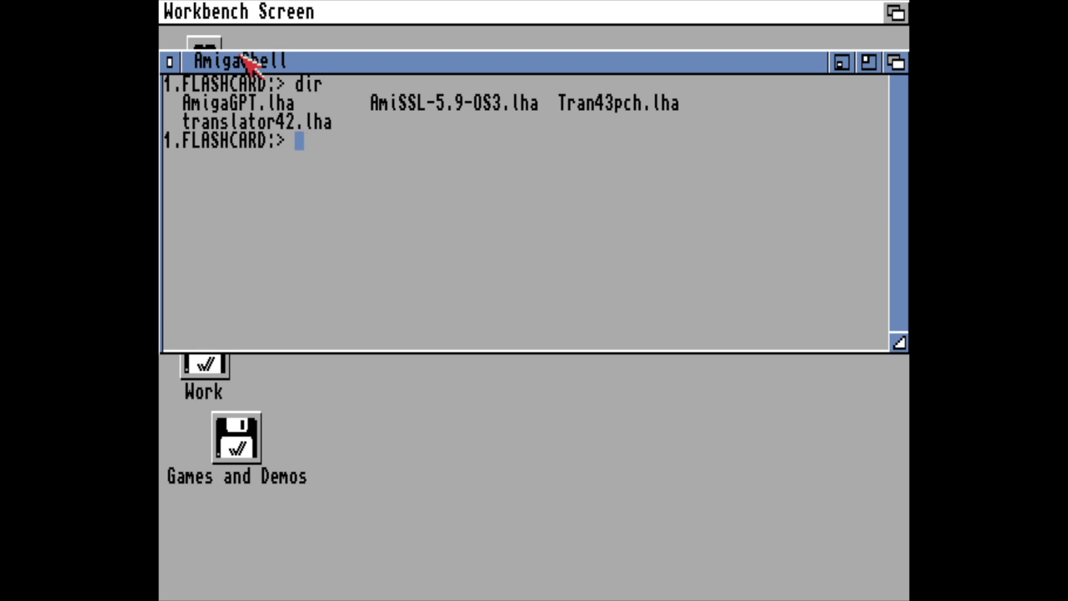
pyautogui.press('Tab')
pyautogui.press('Return')
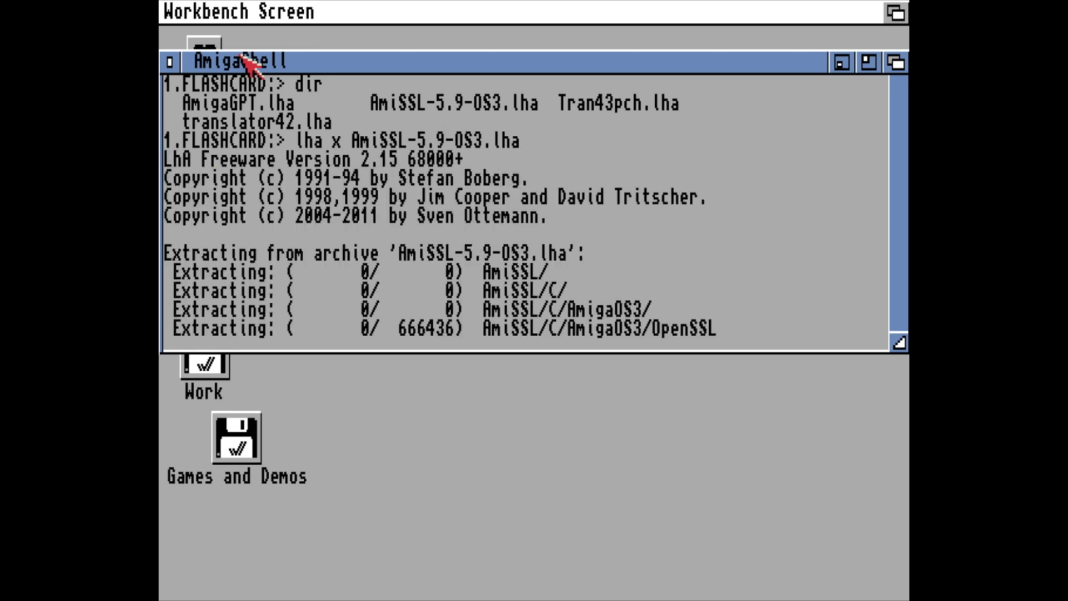